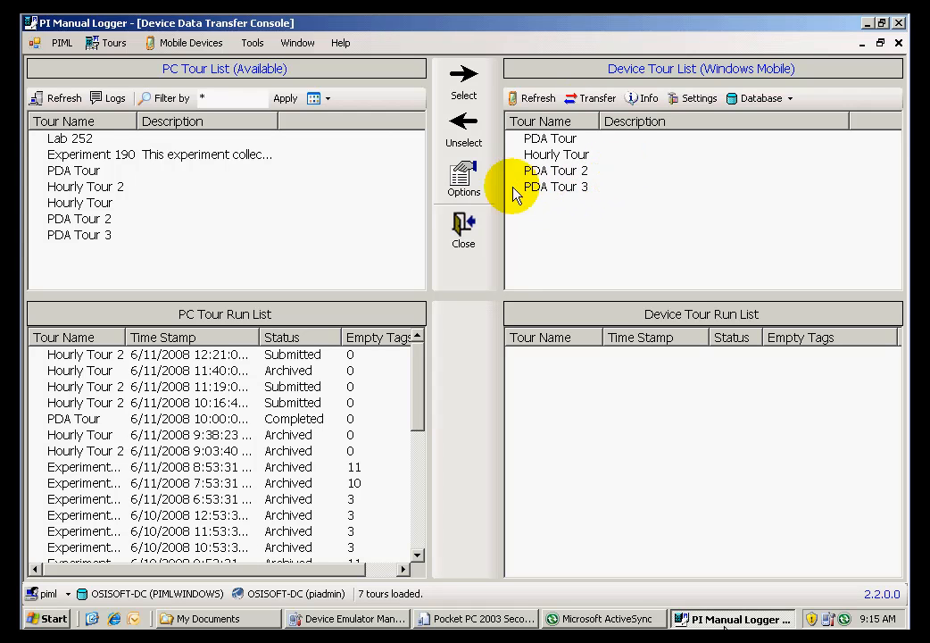
Initialize the mobile device's database, refresh the device tour list and close the data transfer console.
click(212, 49)
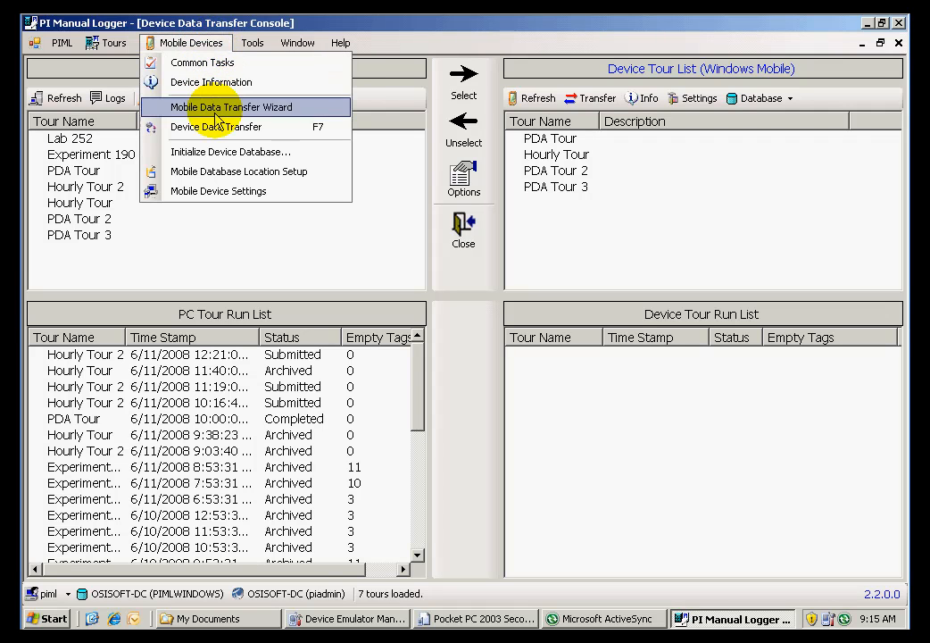
click(224, 154)
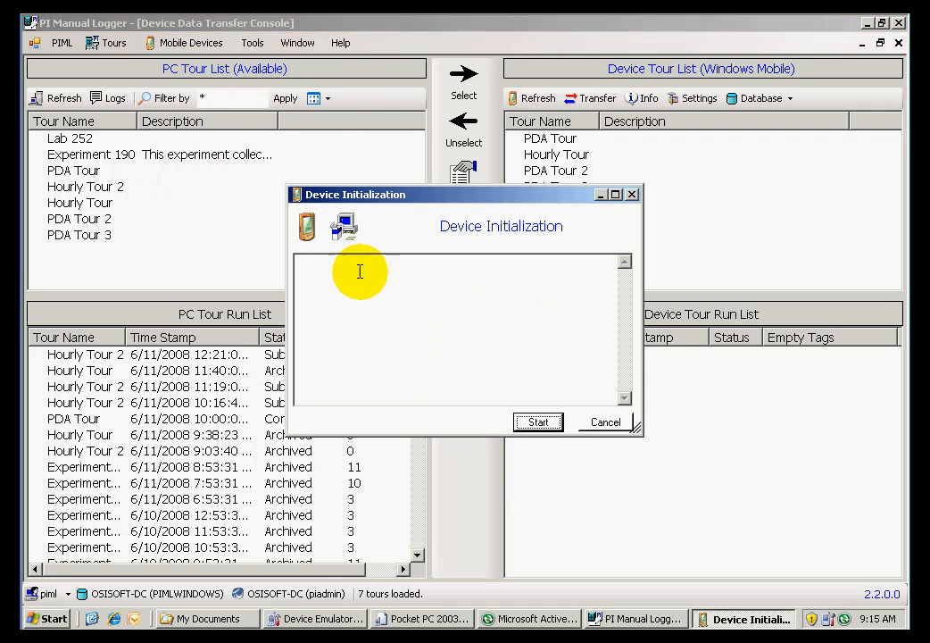
click(540, 423)
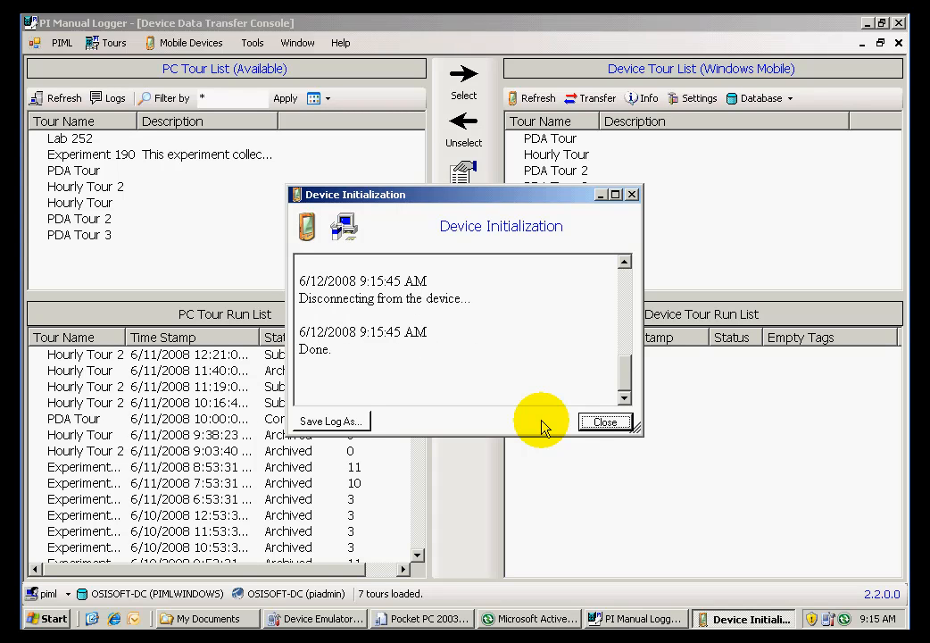
click(600, 425)
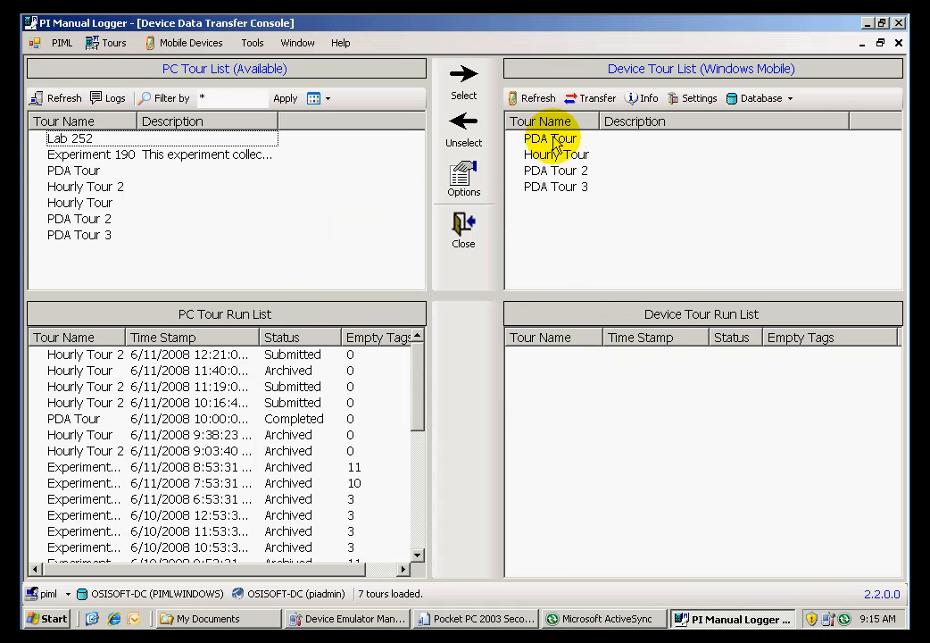
click(539, 100)
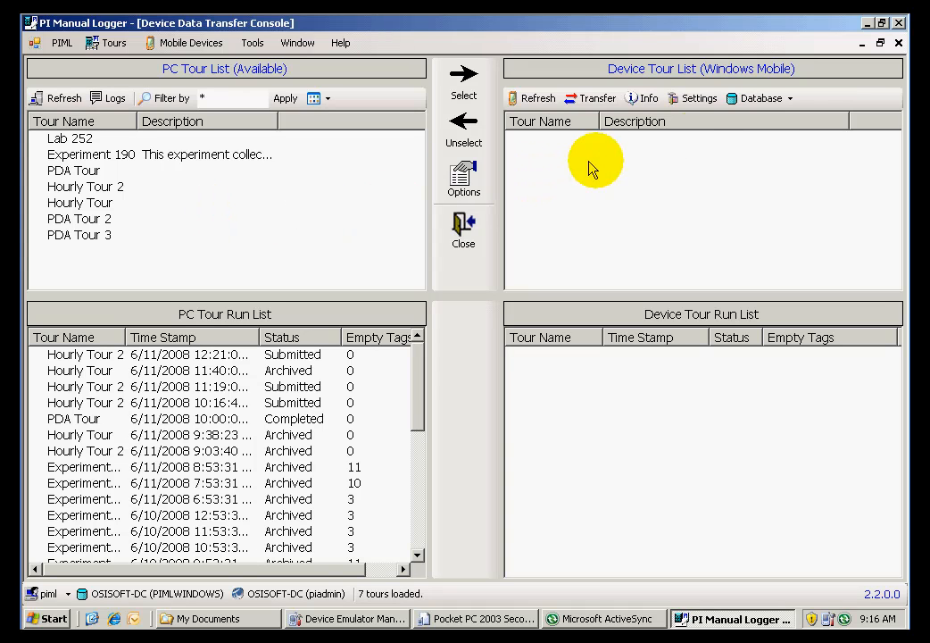
click(899, 45)
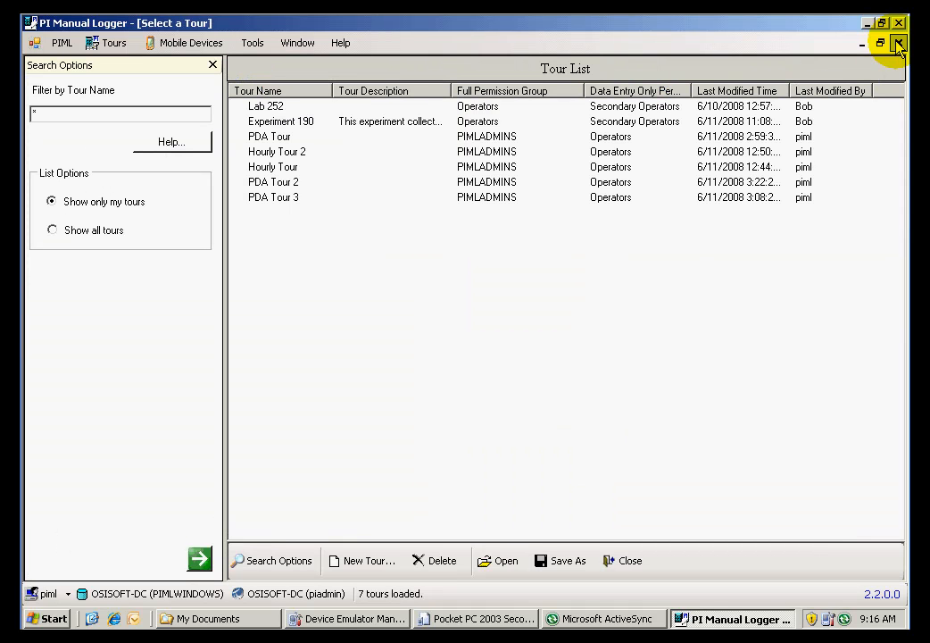
Open PDA Tour and review the low limit of its tag PIML-Float1 and that limit's trigger action.
double_click(276, 143)
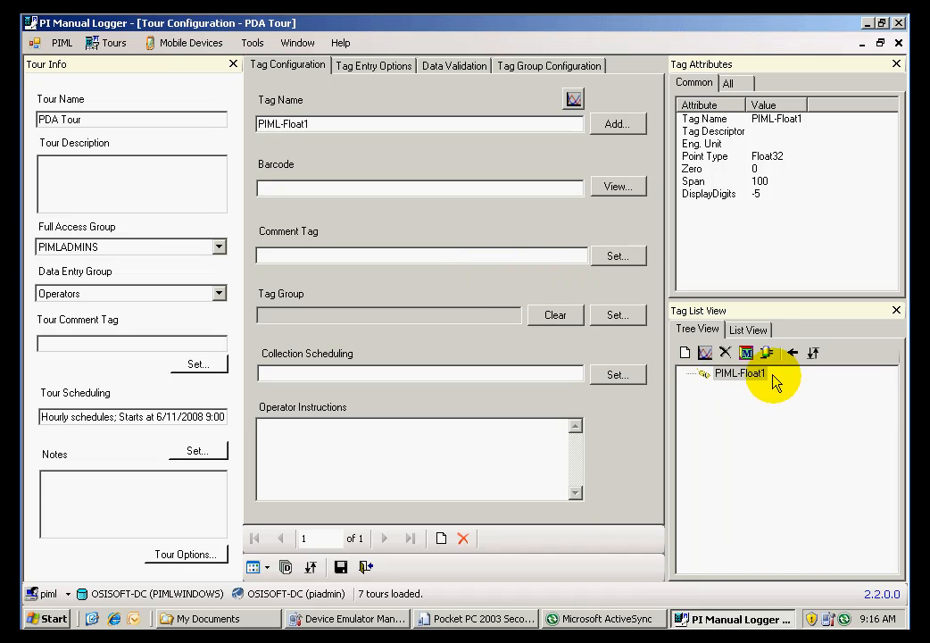
click(474, 71)
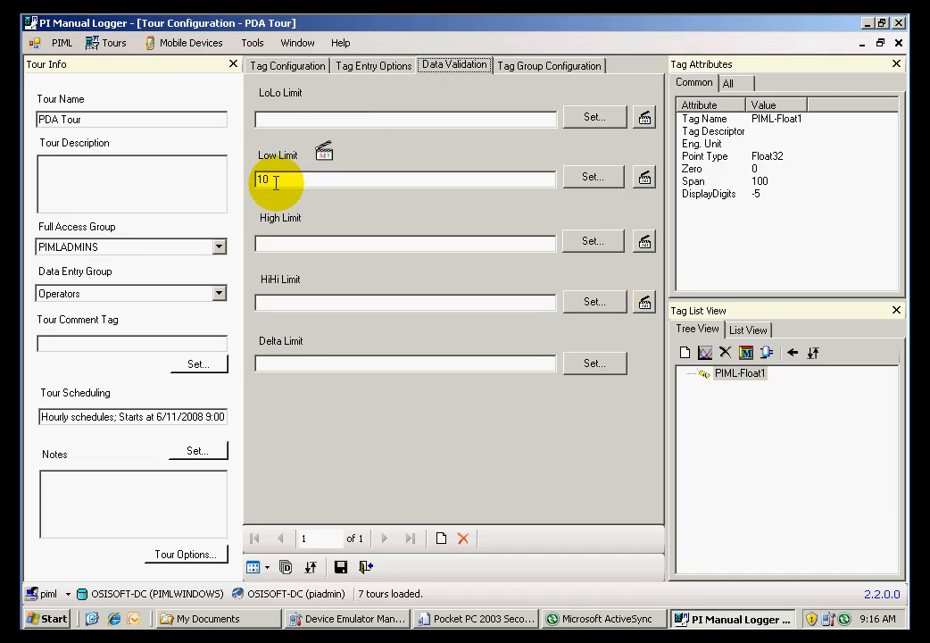
click(645, 178)
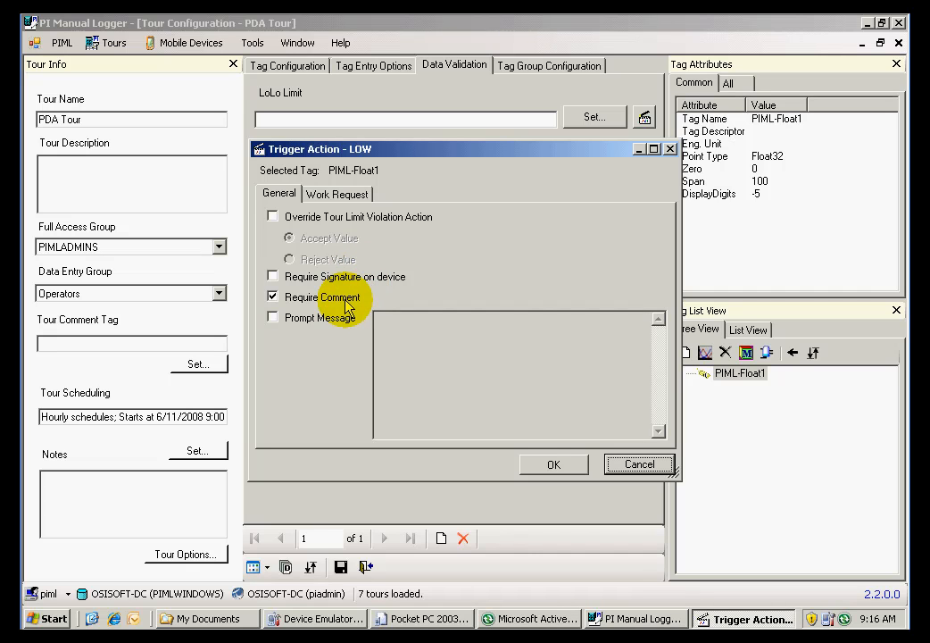
click(536, 469)
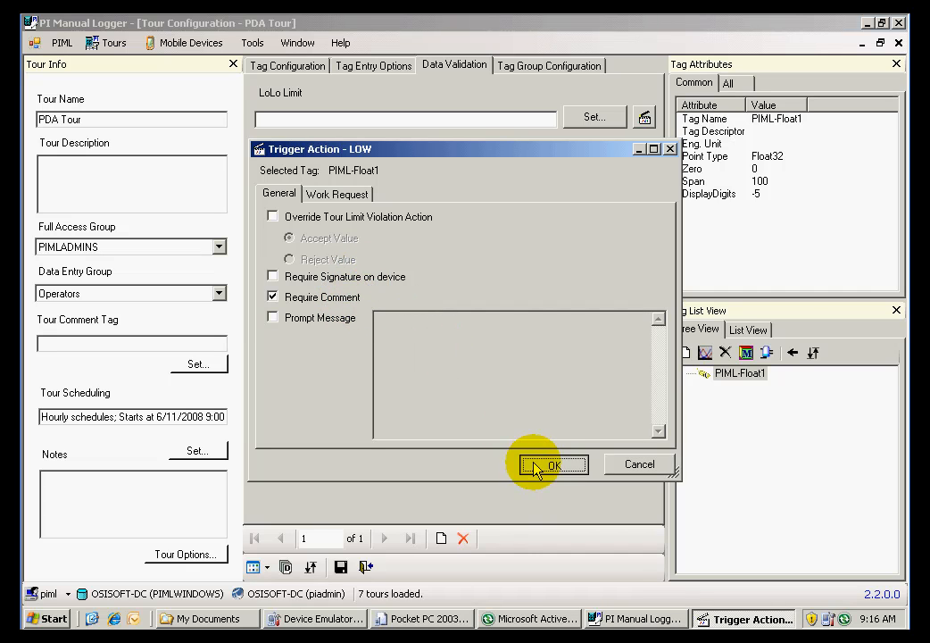
Enable the PDA Tour option requiring a signature for each tour run save on the mobile device, and save and close the tour.
click(206, 561)
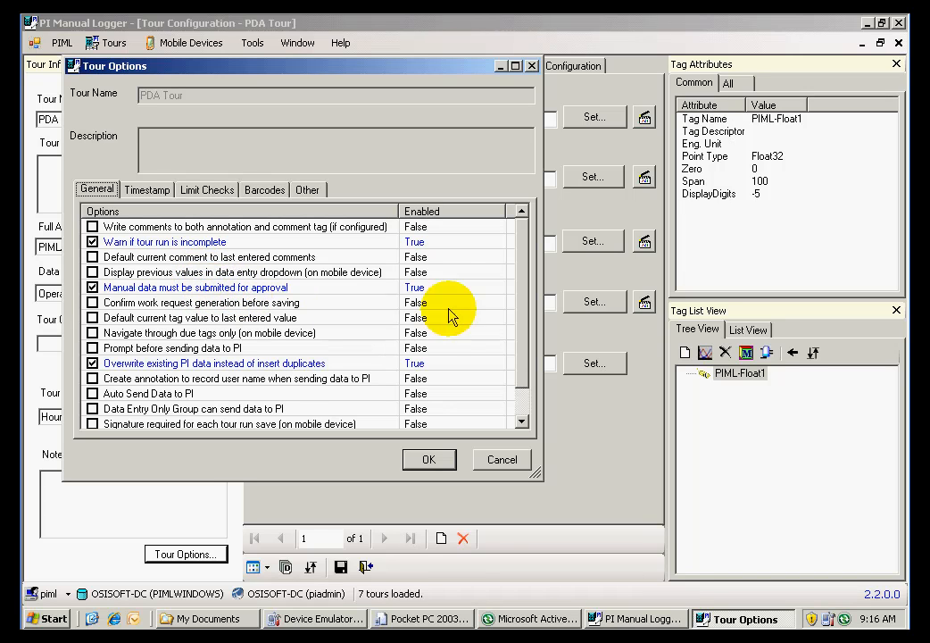
scroll(523, 366, down, 1)
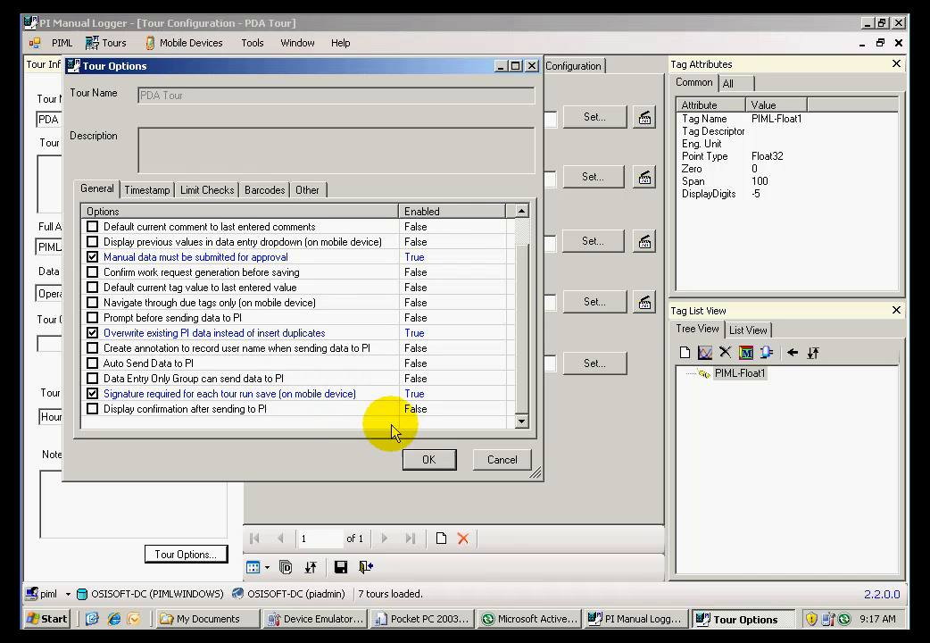
click(423, 460)
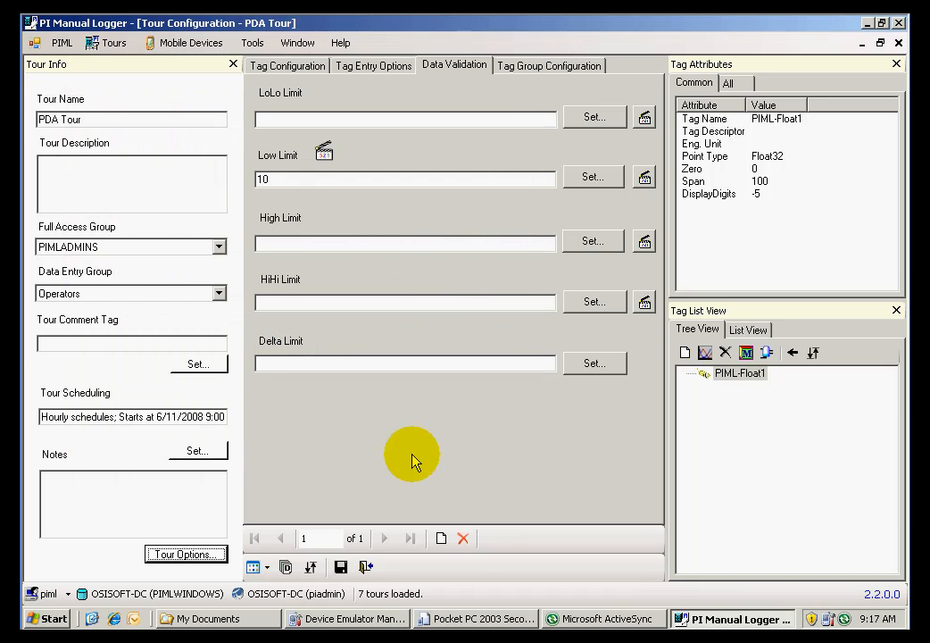
click(340, 567)
click(432, 359)
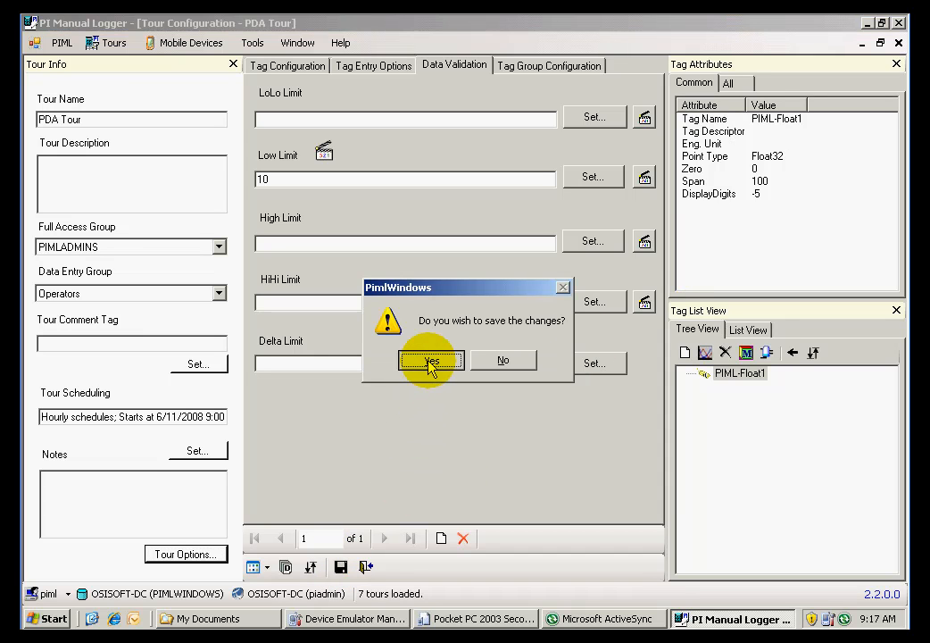
click(366, 567)
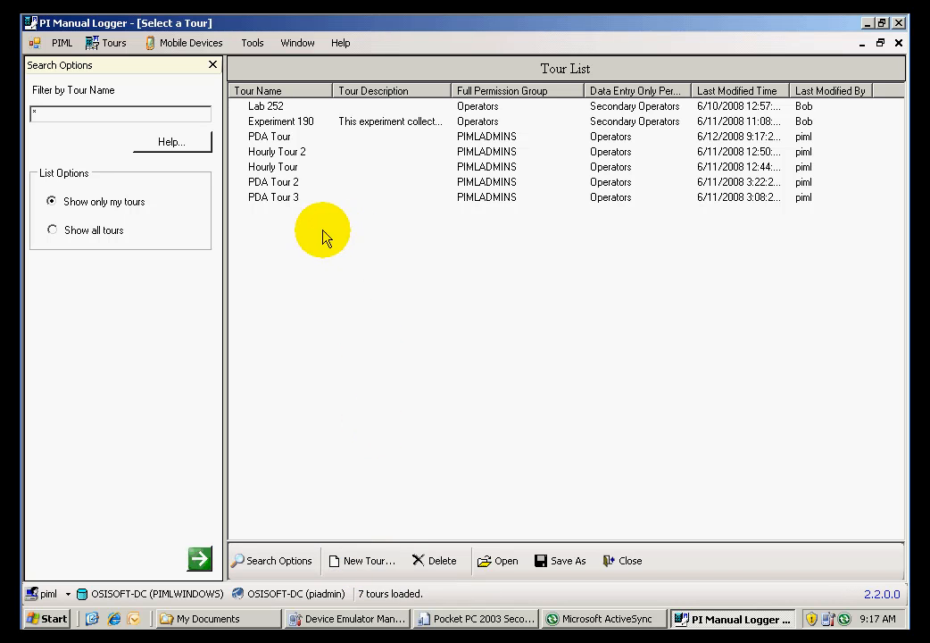
Review the tag entry options, data validation limits and general tour options of PDA Tour 2, closing it without saving.
double_click(287, 191)
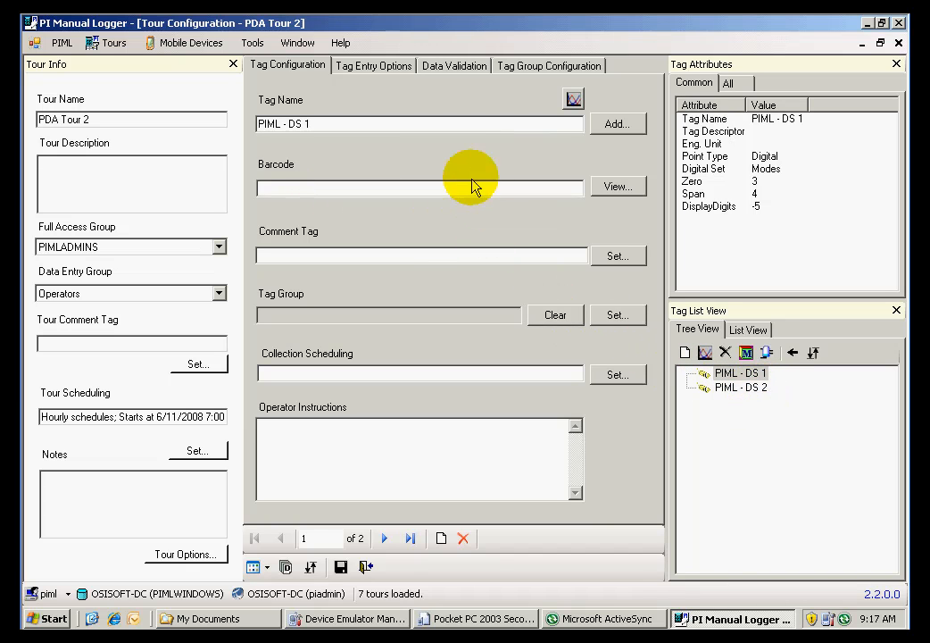
click(402, 72)
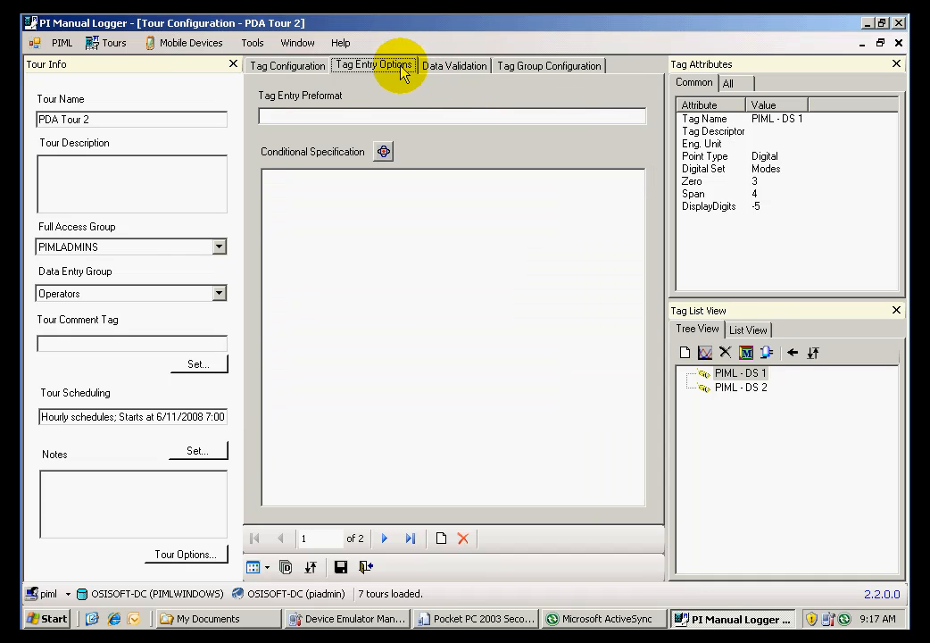
click(431, 70)
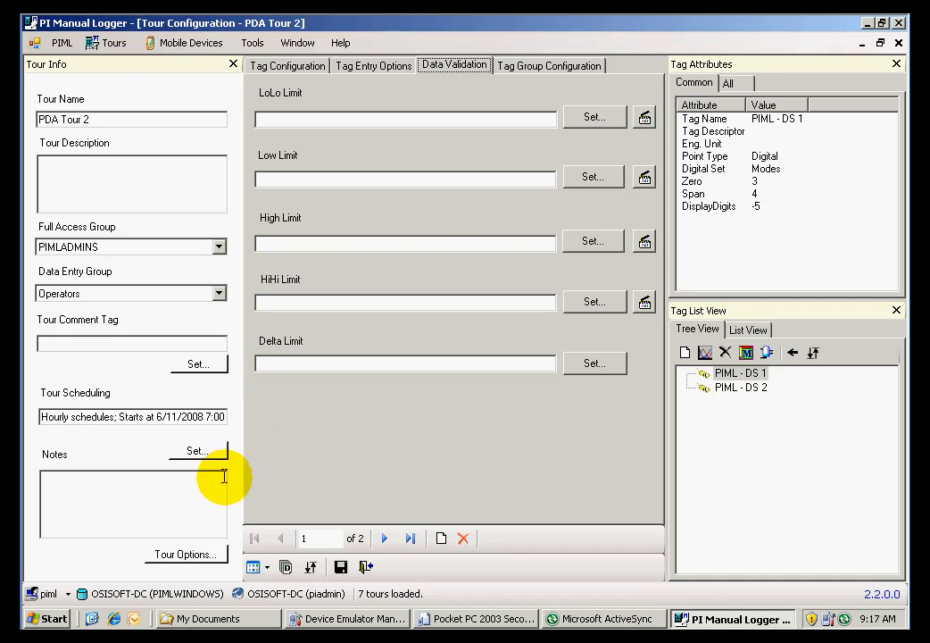
click(189, 555)
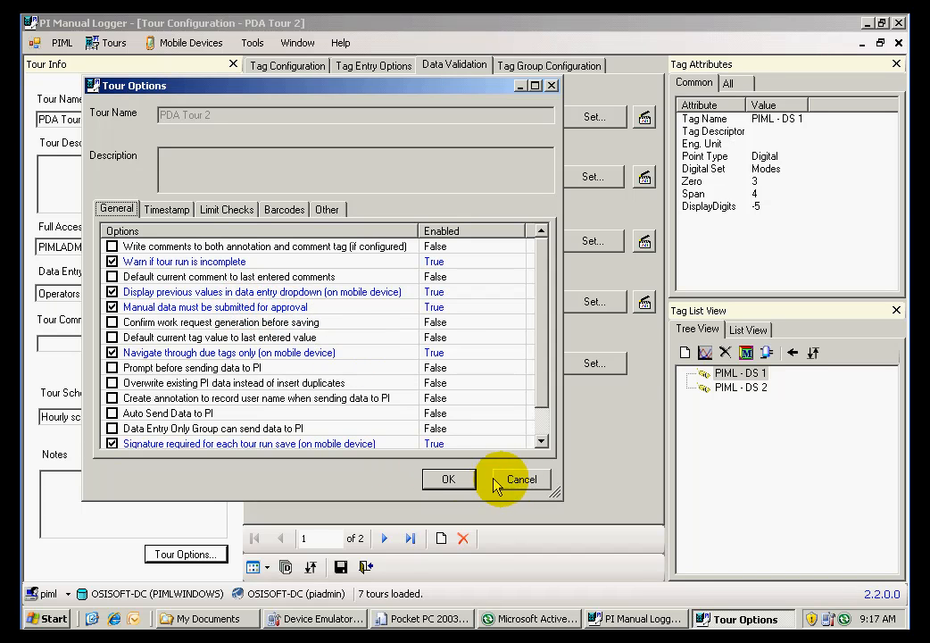
click(463, 480)
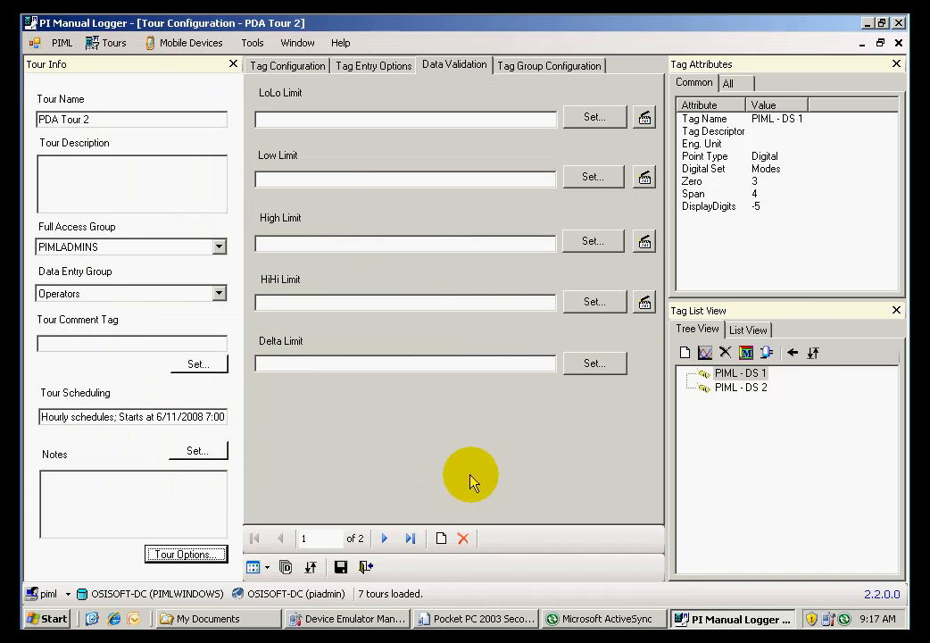
click(365, 567)
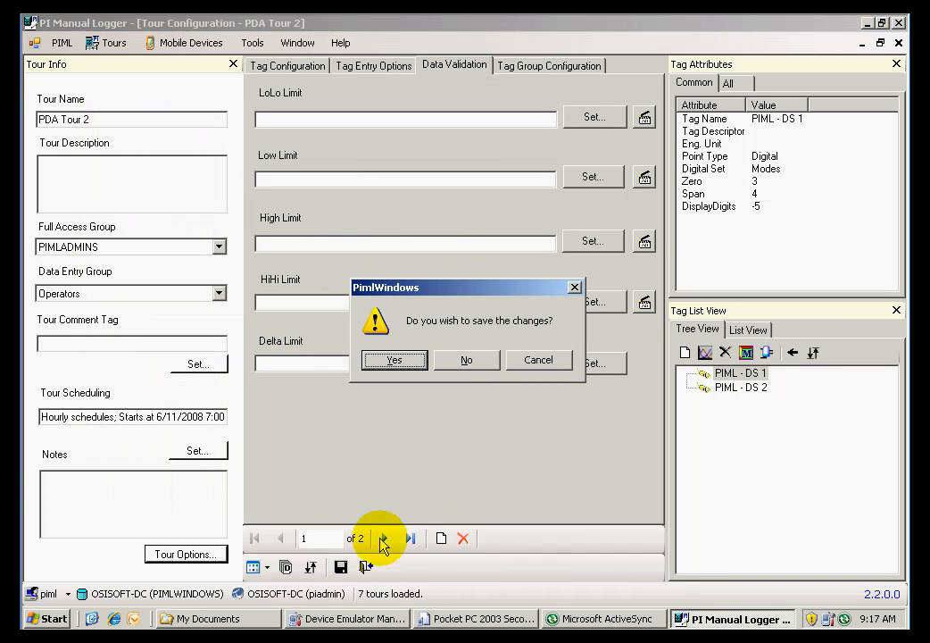
click(461, 361)
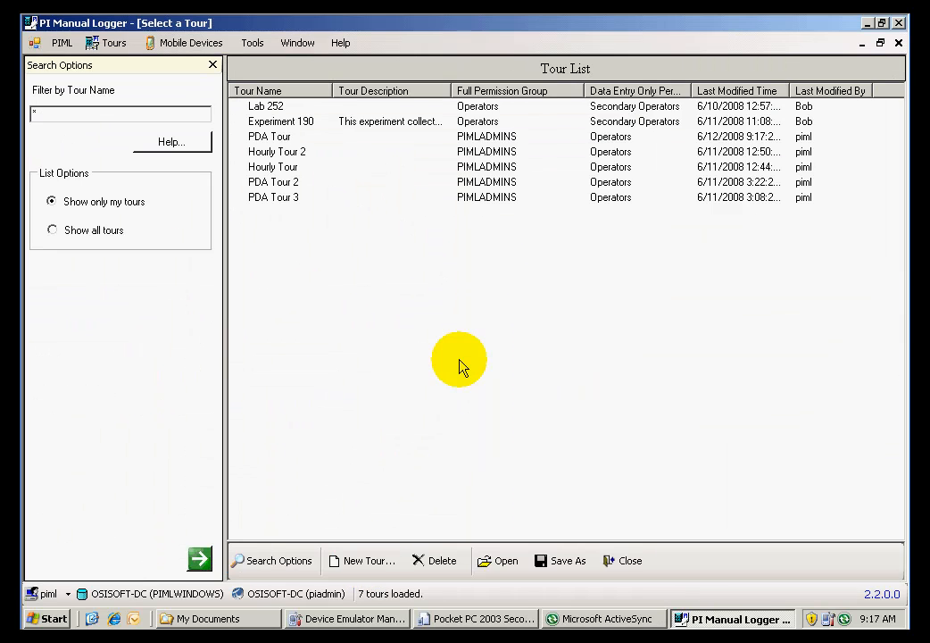
Check the conditional specification of tag PIML-Float12 in PDA Tour 3, and save and close the tour.
double_click(276, 198)
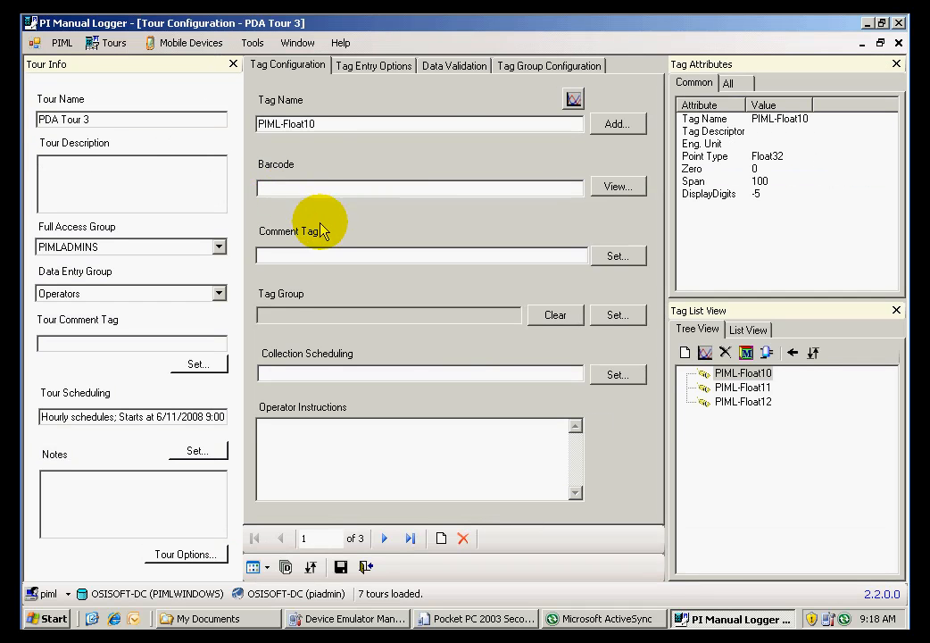
click(414, 72)
click(761, 404)
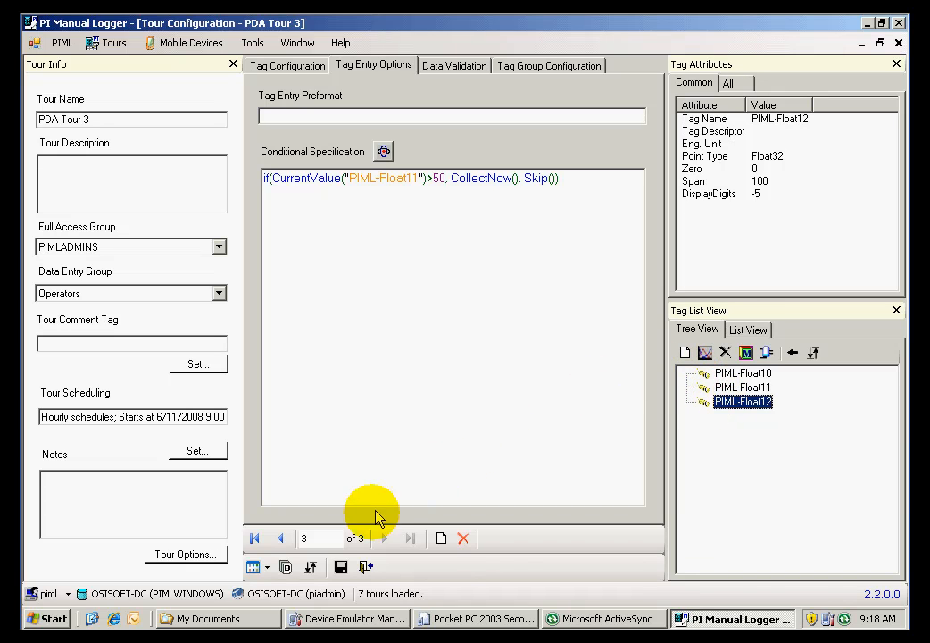
click(341, 567)
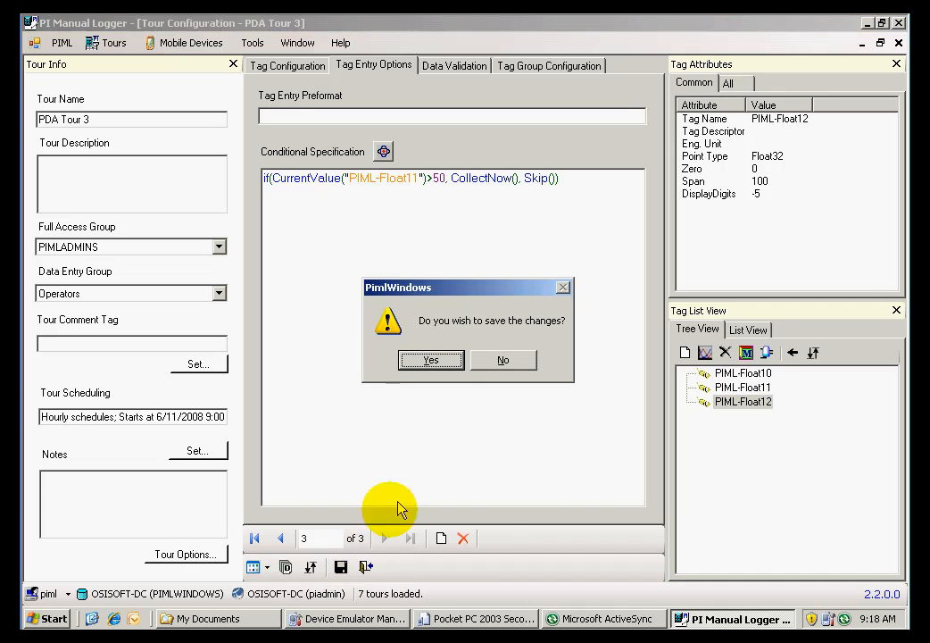
click(385, 359)
click(368, 564)
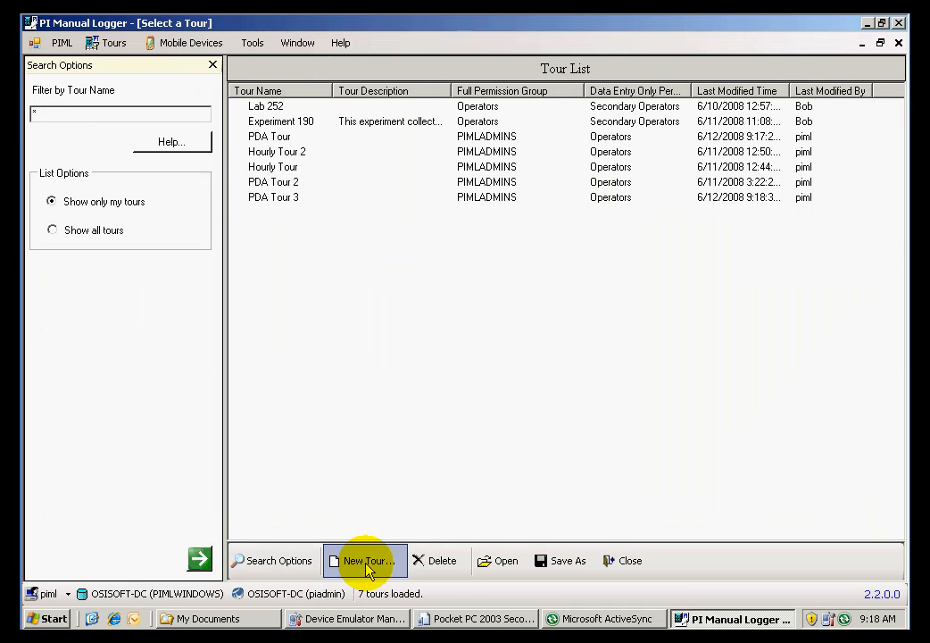
Transfer PDA Tour, PDA Tour 2 and PDA Tour 3 from the PC to the mobile device with Device Data Transfer.
click(223, 47)
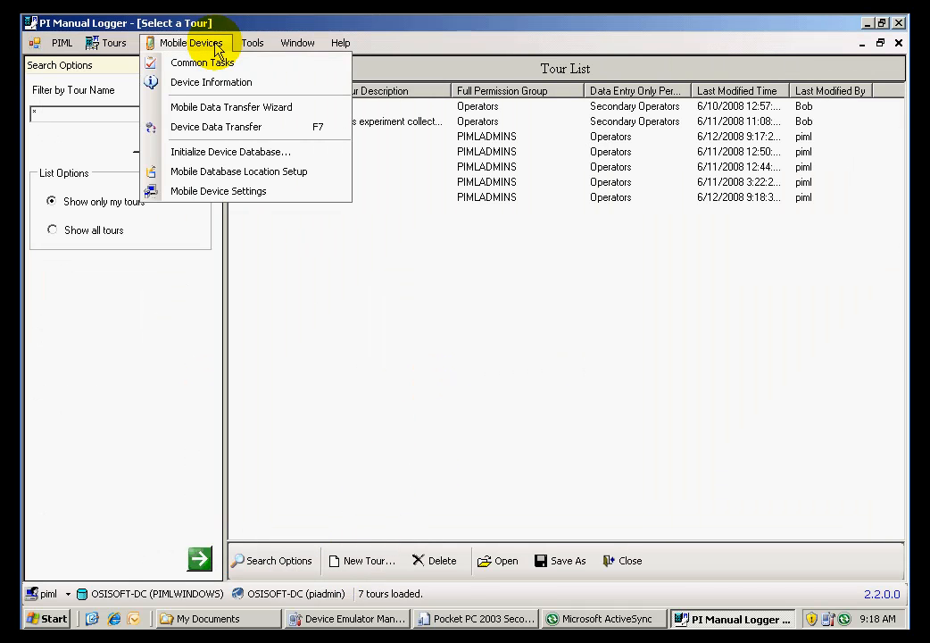
click(228, 126)
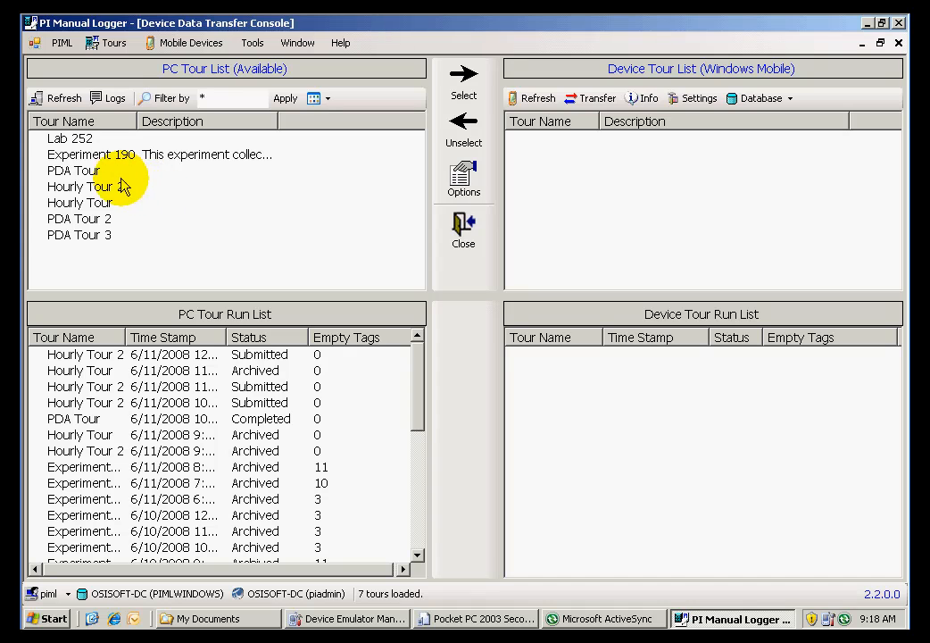
click(91, 172)
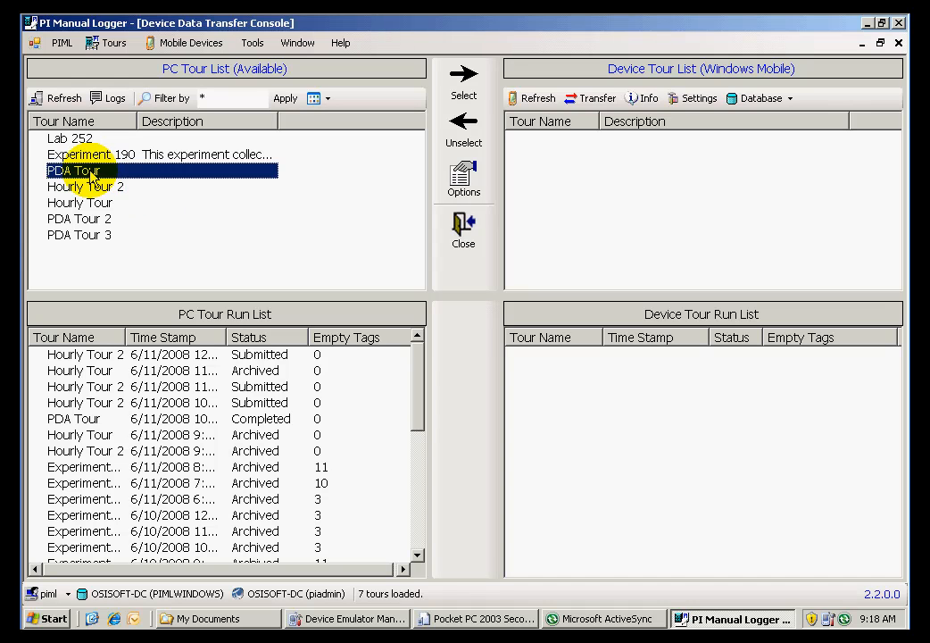
ctrl+click(106, 221)
ctrl+click(107, 235)
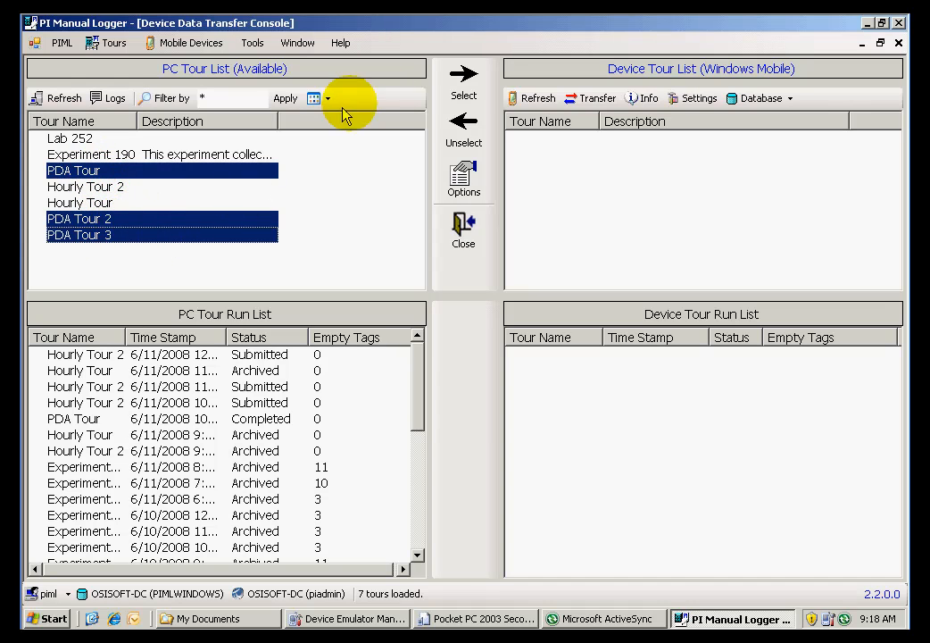
click(455, 80)
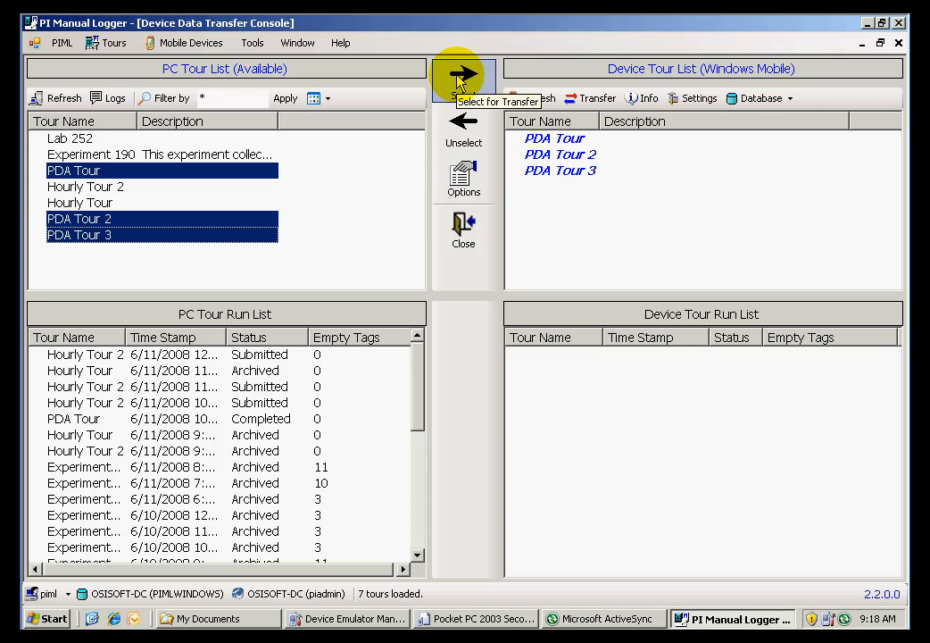
click(589, 100)
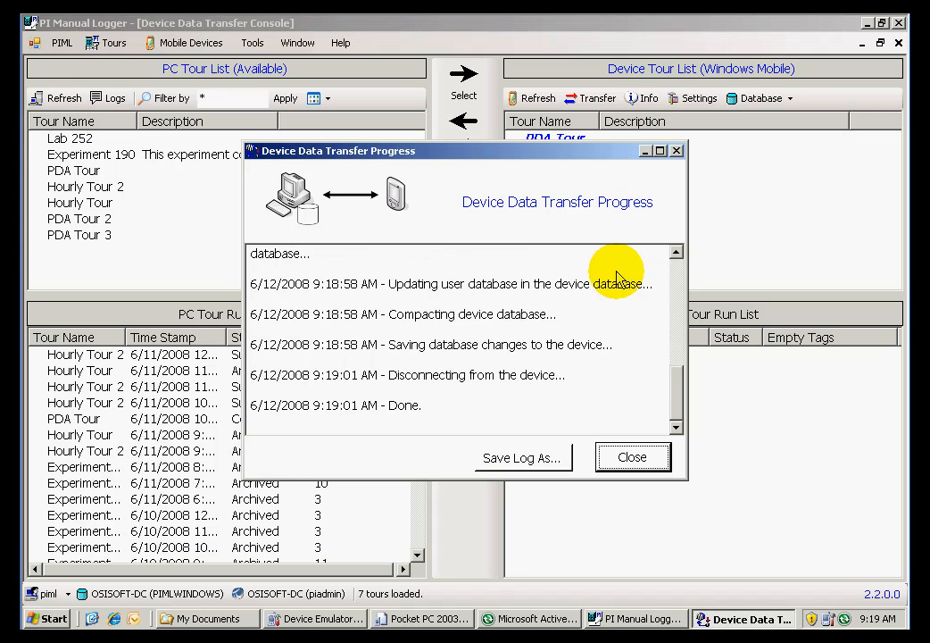
click(630, 456)
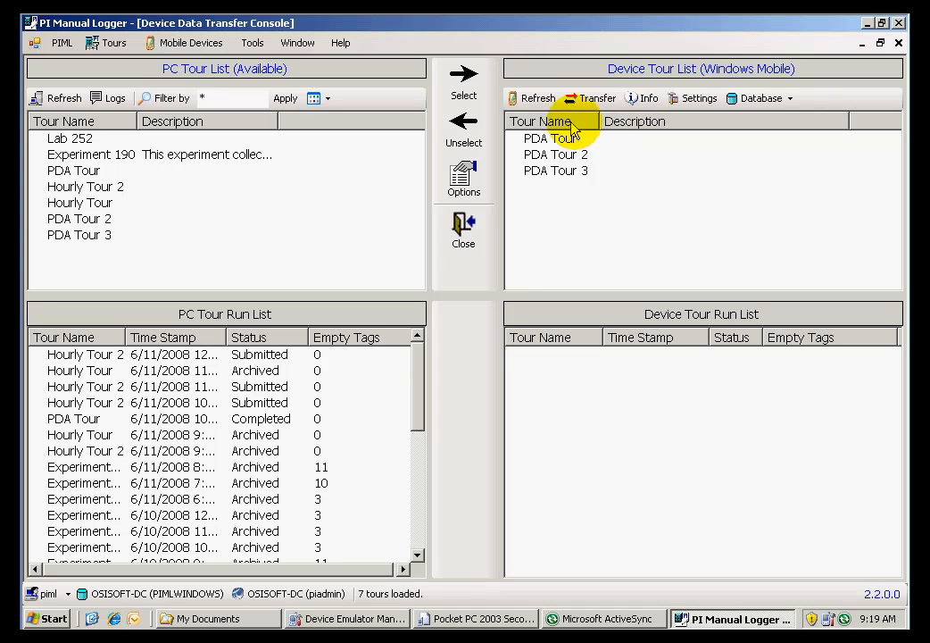